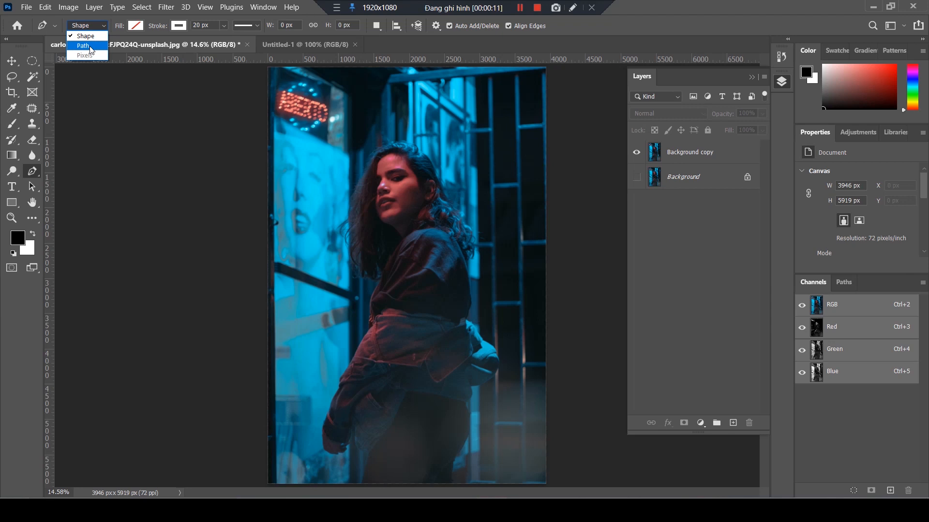
# - Draw a closed triangle across the woman's torso with the Pen tool in Shape mode, about 3378 by 2105 px
pyautogui.click(93, 36)
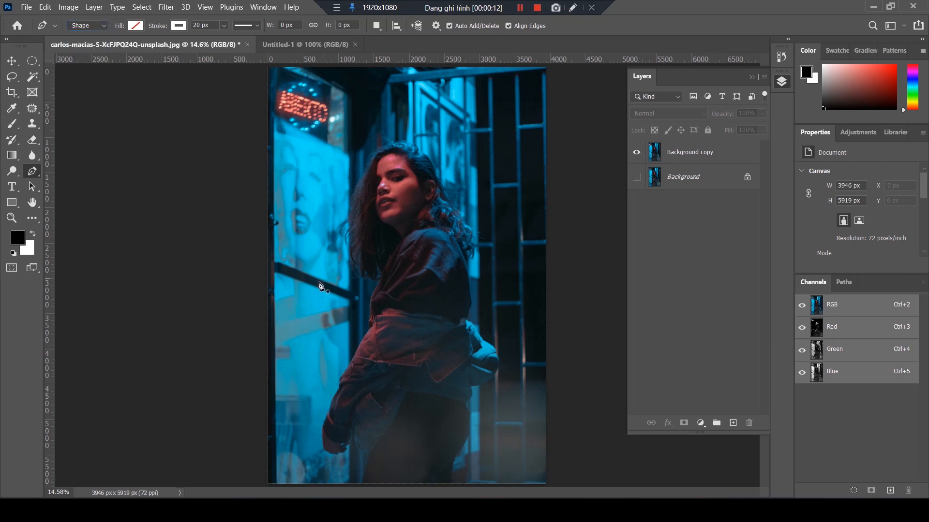
pyautogui.click(293, 292)
pyautogui.click(533, 243)
pyautogui.click(436, 391)
pyautogui.click(294, 292)
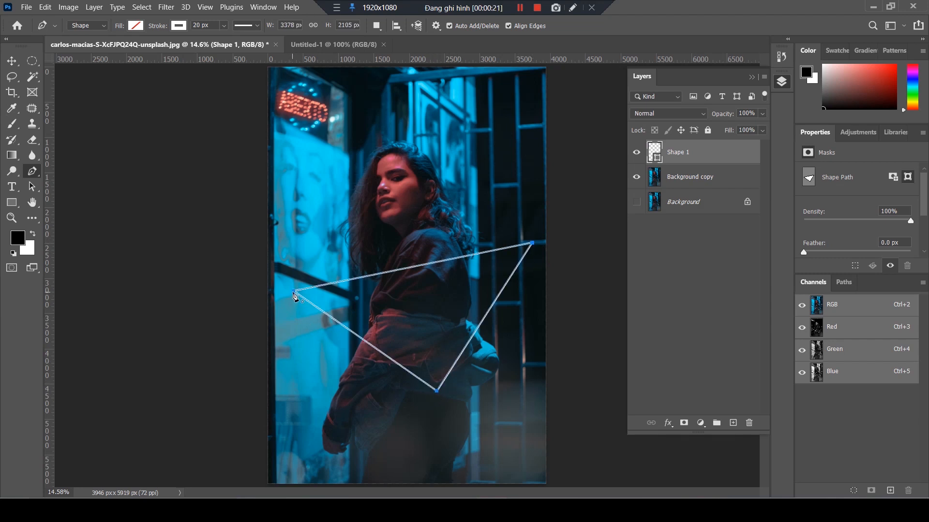
# - Set the triangle's stroke width to 70 px
pyautogui.click(213, 24)
pyautogui.write('70')
pyautogui.press('Return')
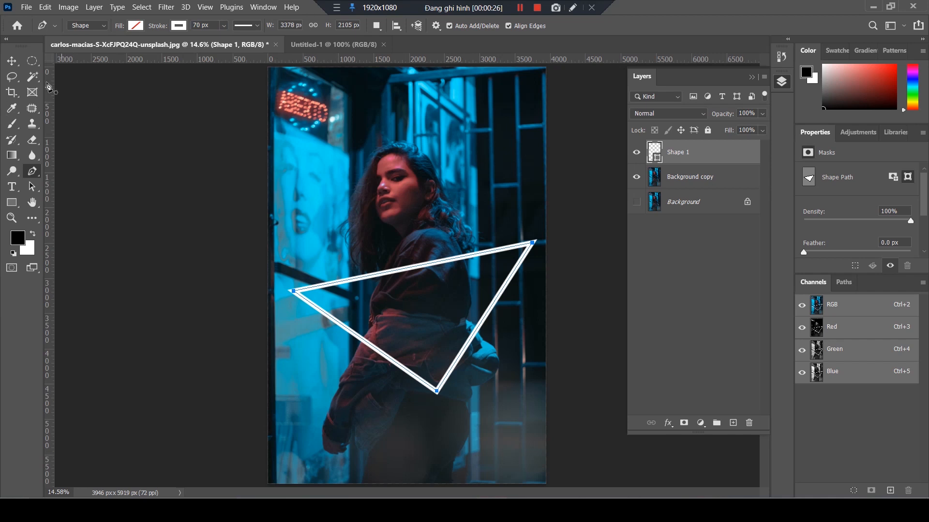
# - Enlarge the triangle with a free transform to about 102% width and 126% height, and apply it
pyautogui.click(12, 61)
pyautogui.click(187, 242)
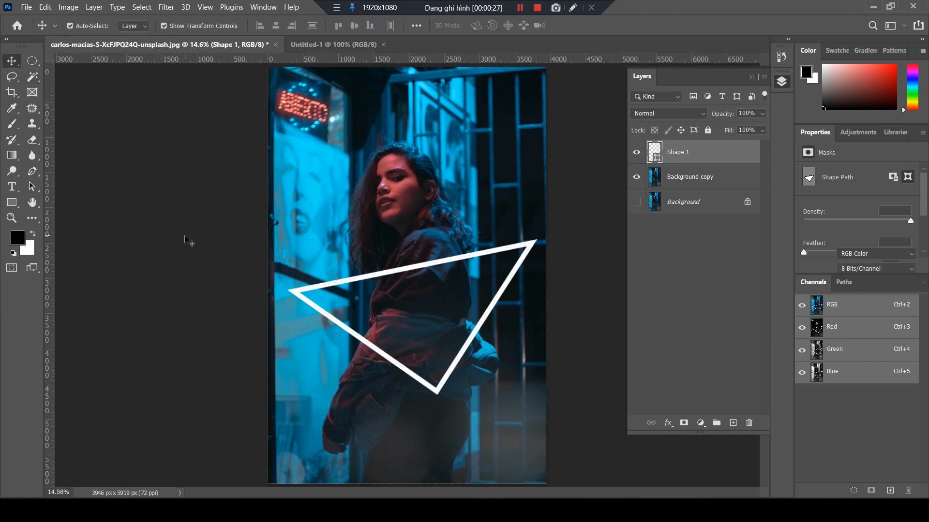
pyautogui.click(510, 290)
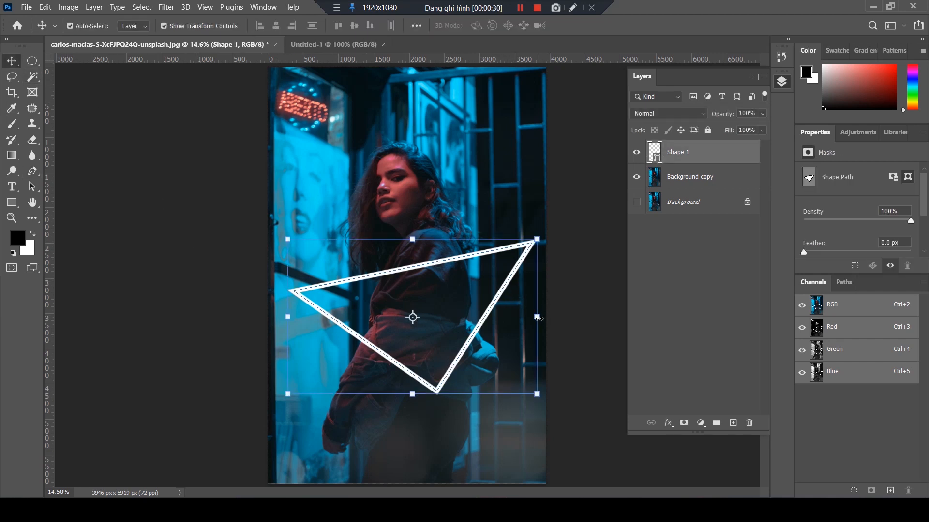
pyautogui.moveTo(410, 396); pyautogui.dragTo(411, 421)
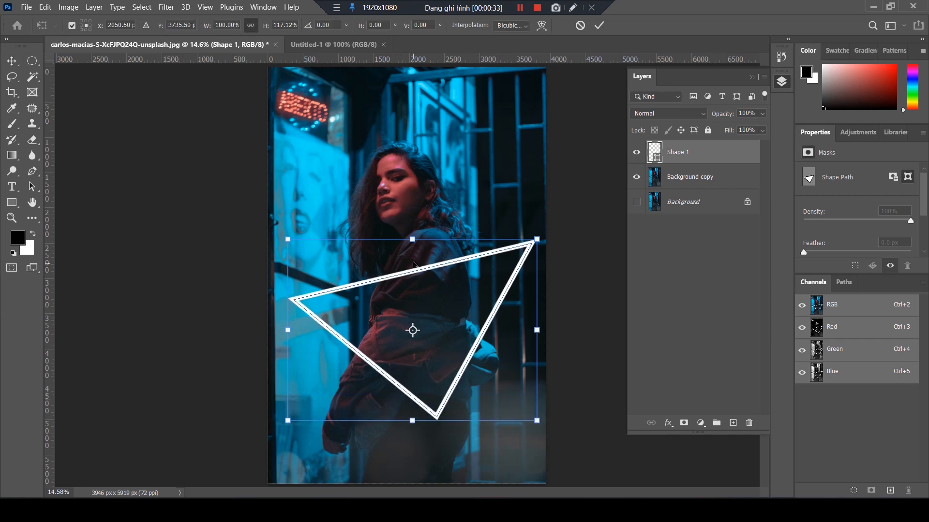
pyautogui.moveTo(412, 239); pyautogui.dragTo(412, 226)
pyautogui.moveTo(291, 324); pyautogui.dragTo(284, 324)
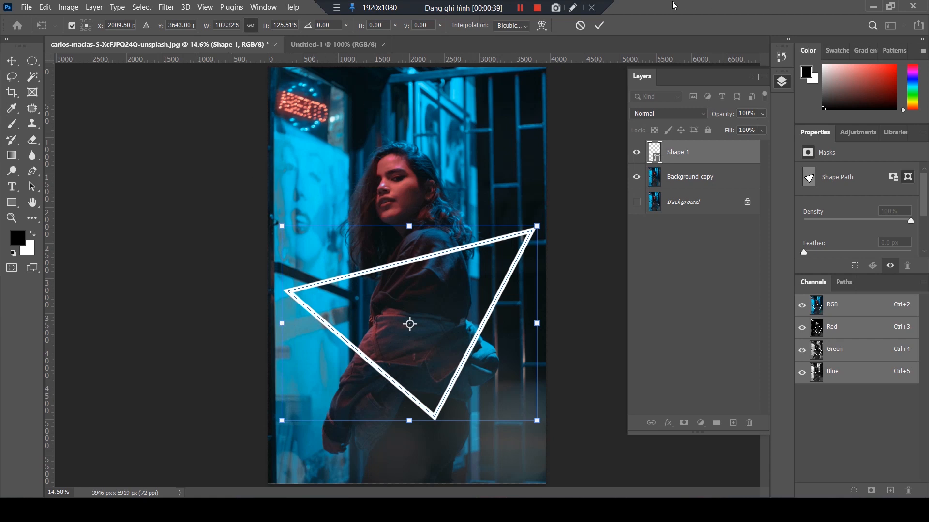
pyautogui.click(599, 25)
# - Add a yellow Outer Glow to the triangle layer with 61% opacity, 0% noise, 5% spread and 40 px size
pyautogui.click(668, 424)
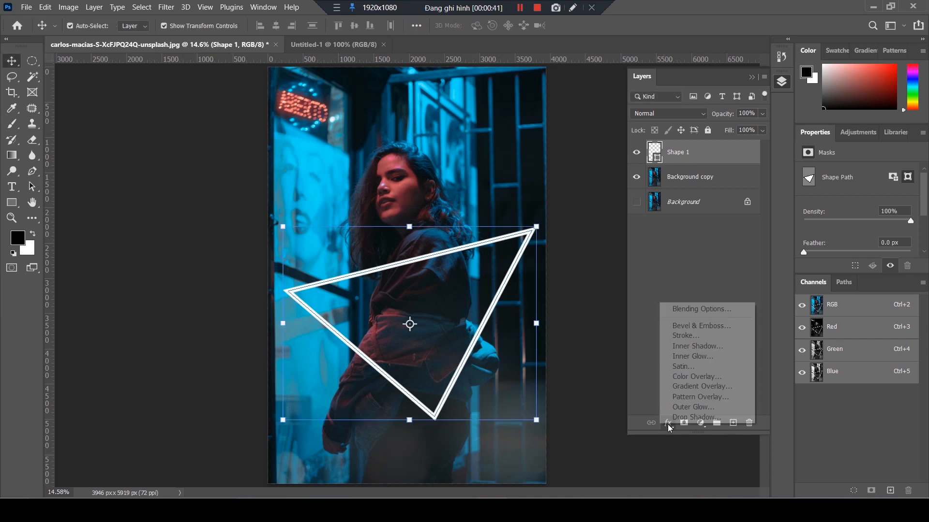
pyautogui.click(707, 311)
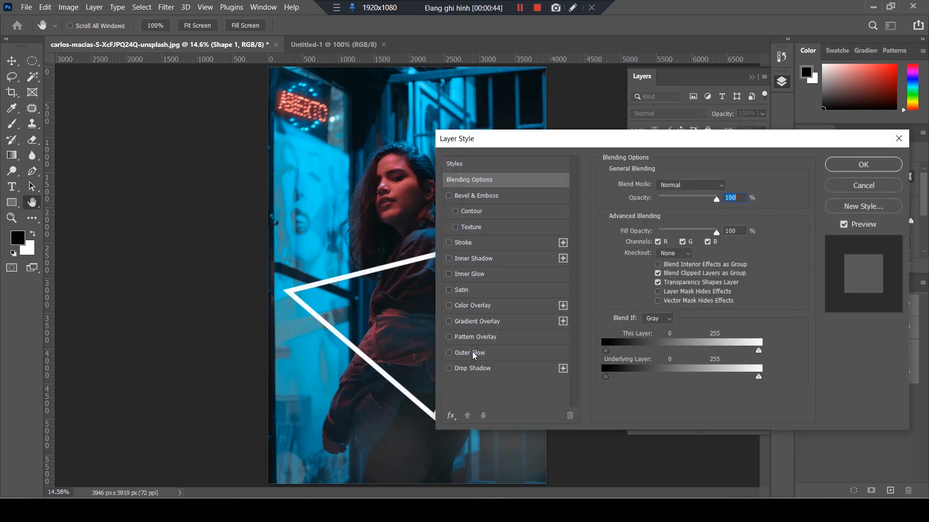
pyautogui.click(472, 352)
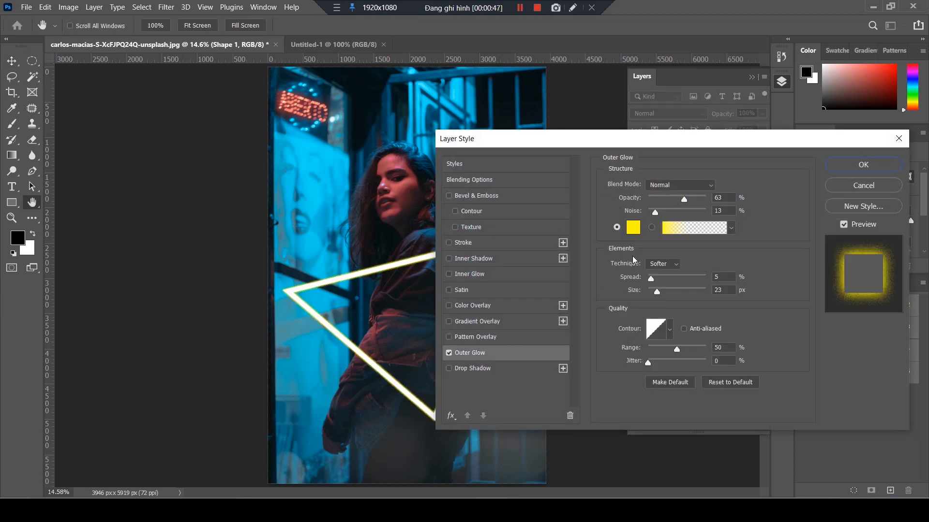
pyautogui.moveTo(686, 202); pyautogui.dragTo(701, 204)
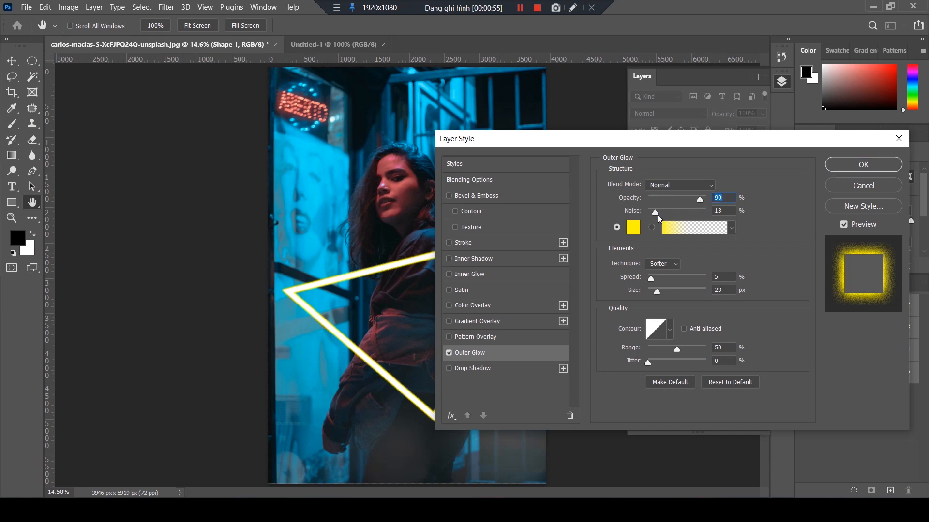
pyautogui.doubleClick(723, 291)
pyautogui.scroll(8, 731, 290)
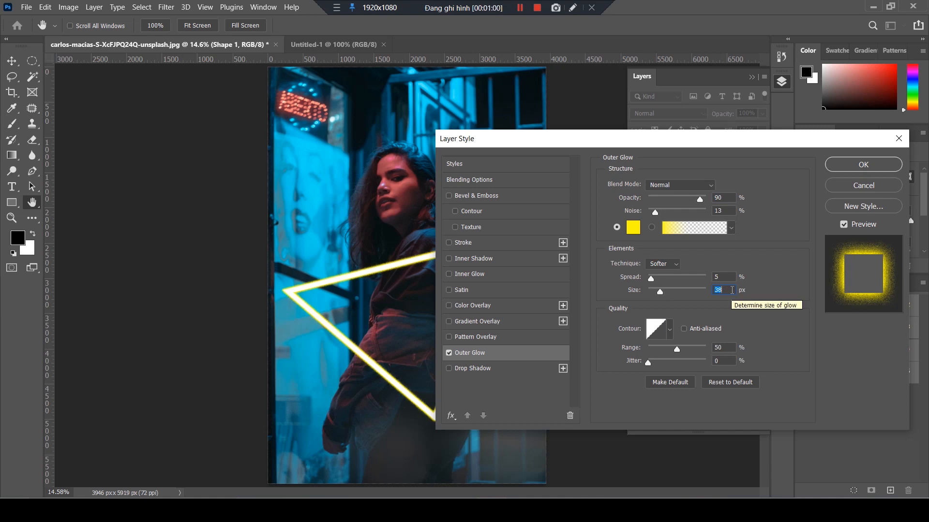
pyautogui.scroll(5, 732, 290)
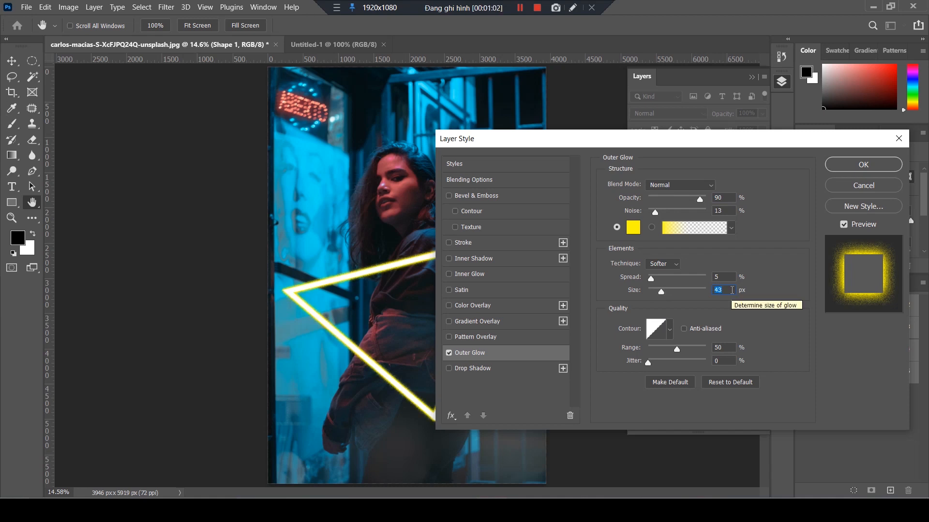
pyautogui.moveTo(653, 284)
pyautogui.mouseDown()
pyautogui.moveTo(673, 286)
pyautogui.moveTo(658, 286)
pyautogui.moveTo(659, 271)
pyautogui.mouseUp()
pyautogui.moveTo(656, 218); pyautogui.dragTo(636, 215)
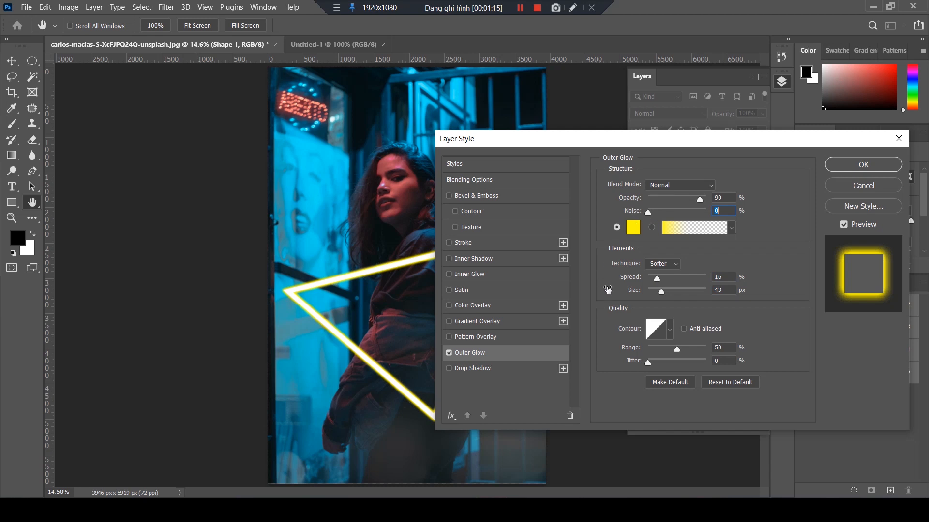
pyautogui.moveTo(661, 292)
pyautogui.mouseDown()
pyautogui.moveTo(650, 291)
pyautogui.moveTo(667, 290)
pyautogui.moveTo(651, 280)
pyautogui.mouseUp()
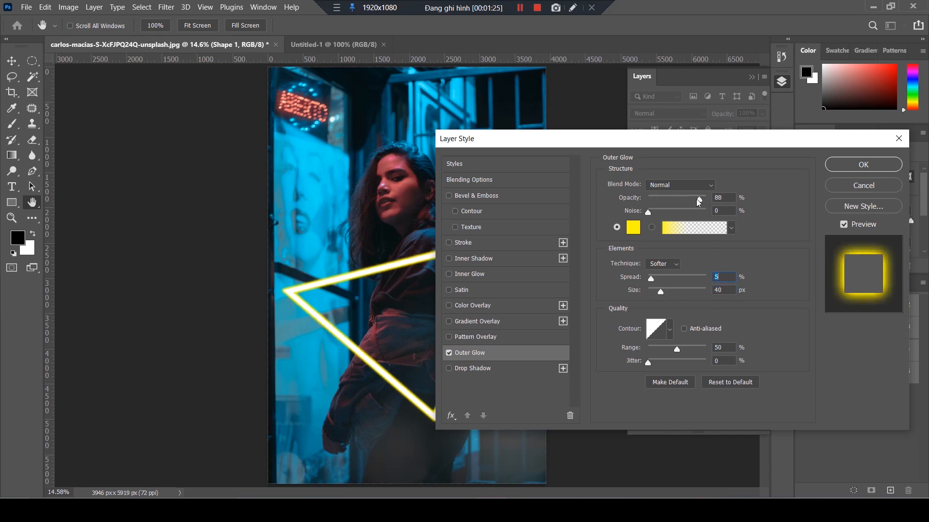
pyautogui.moveTo(695, 202); pyautogui.dragTo(684, 203)
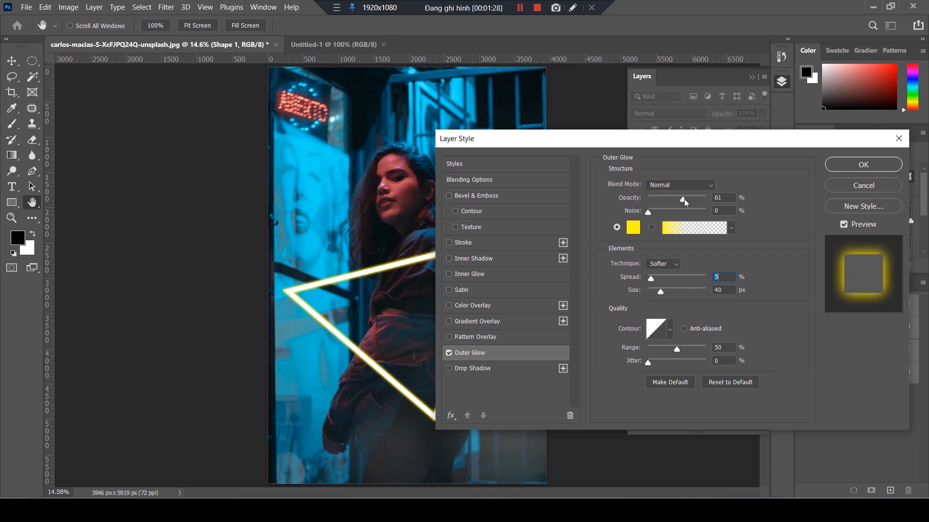
pyautogui.click(866, 165)
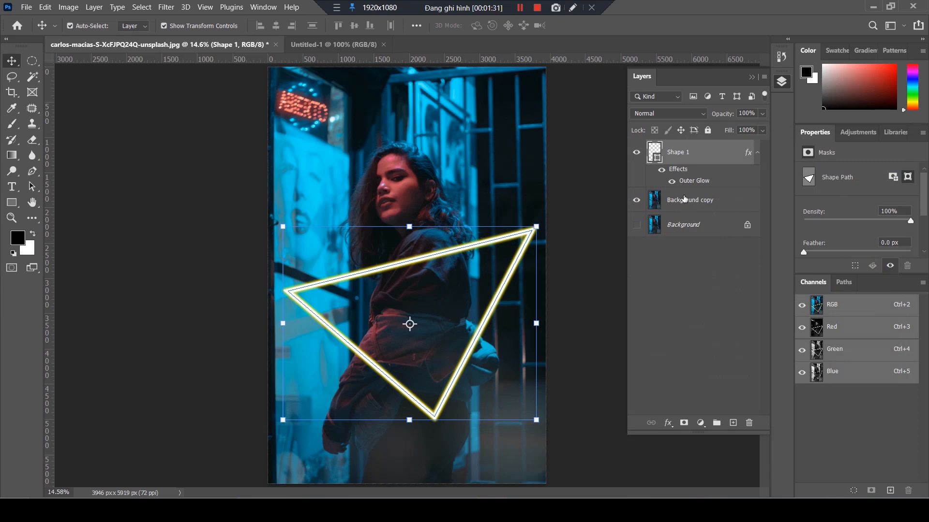
# - Add an Inner Glow to the triangle layer with 75% opacity, then deselect the layer
pyautogui.doubleClick(679, 170)
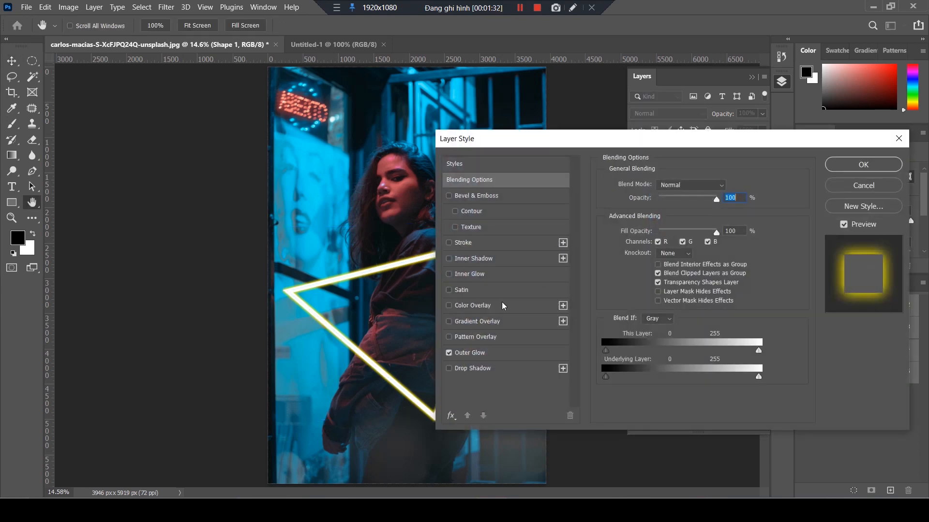
pyautogui.click(463, 274)
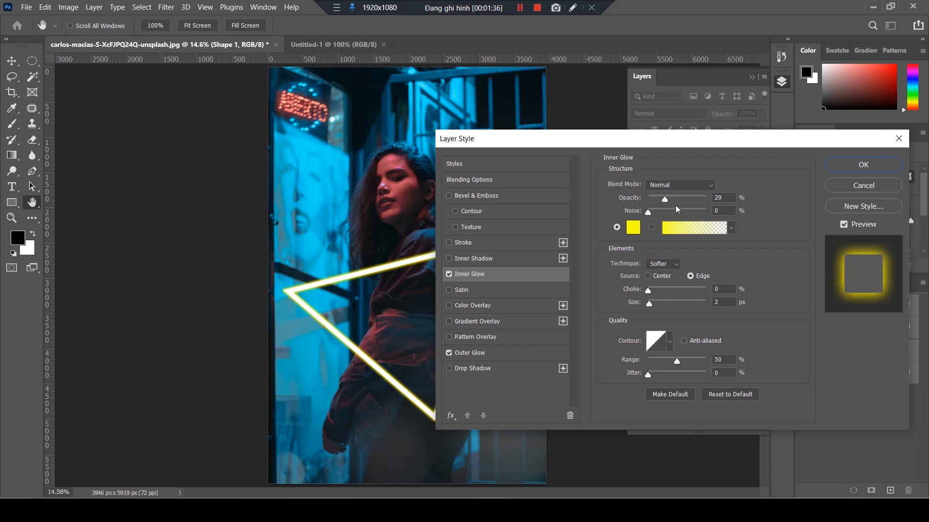
pyautogui.moveTo(665, 202); pyautogui.dragTo(679, 203)
pyautogui.moveTo(681, 202); pyautogui.dragTo(695, 202)
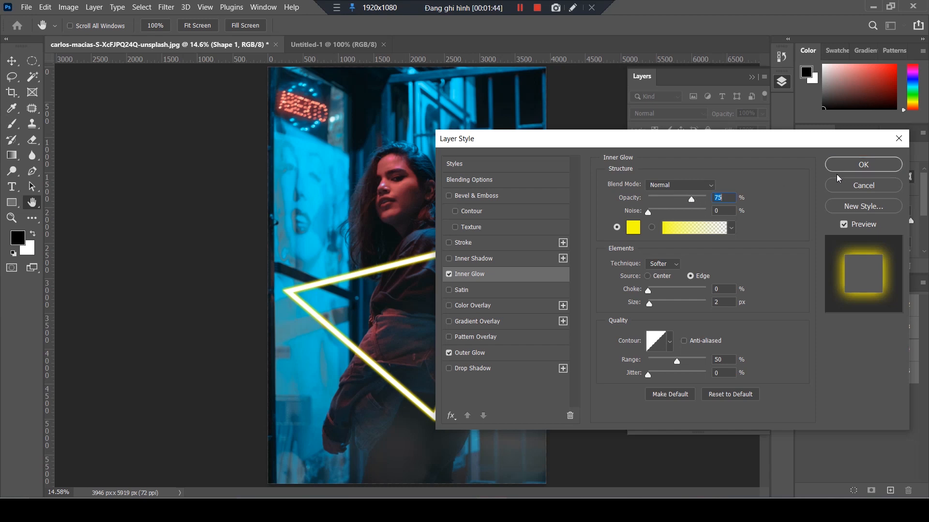
pyautogui.click(864, 166)
pyautogui.click(583, 289)
pyautogui.scroll(4, 441, 293)
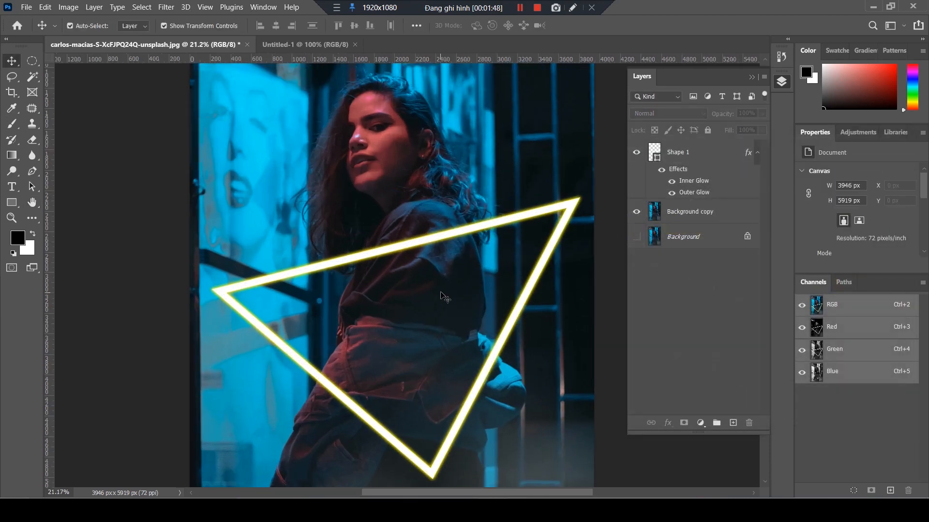
pyautogui.scroll(-5, 548, 271)
# - Duplicate the Shape 1 triangle layer together with its glow effects
pyautogui.click(497, 283)
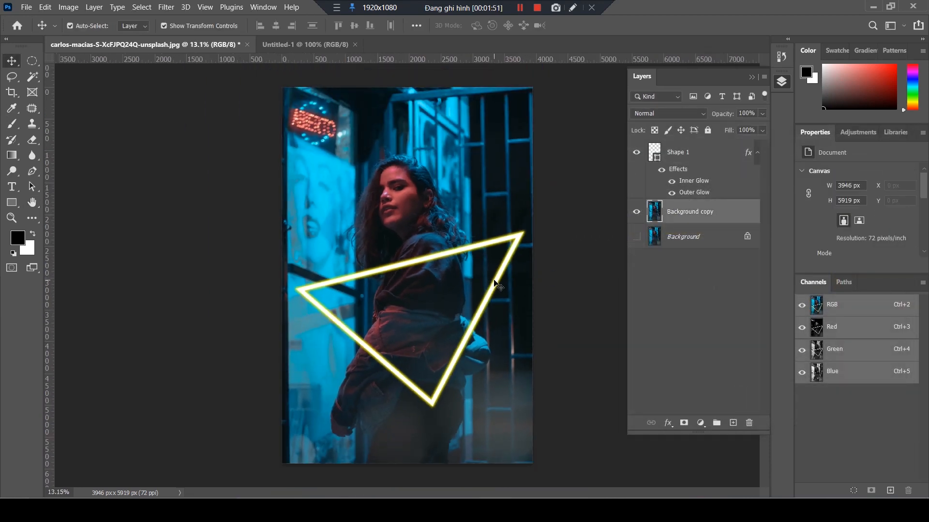
pyautogui.click(696, 156)
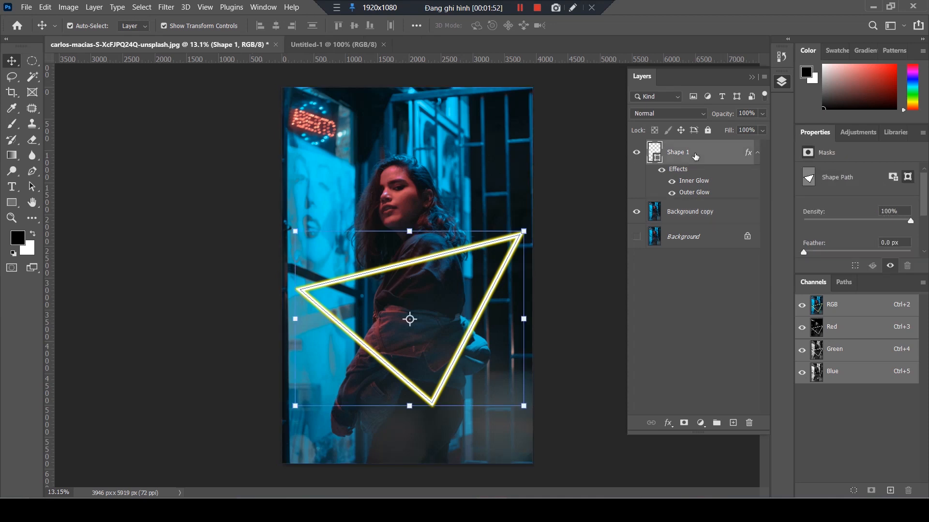
pyautogui.hotkey('ctrl', 'j')
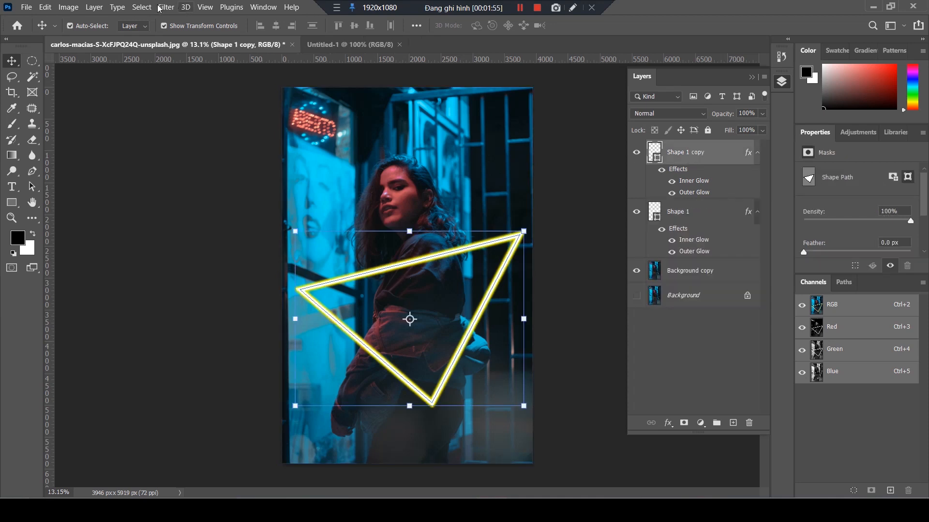
# - Rasterize the duplicated triangle layer and apply a Gaussian Blur with a radius of 1.1 pixels
pyautogui.click(166, 7)
pyautogui.moveTo(178, 155)
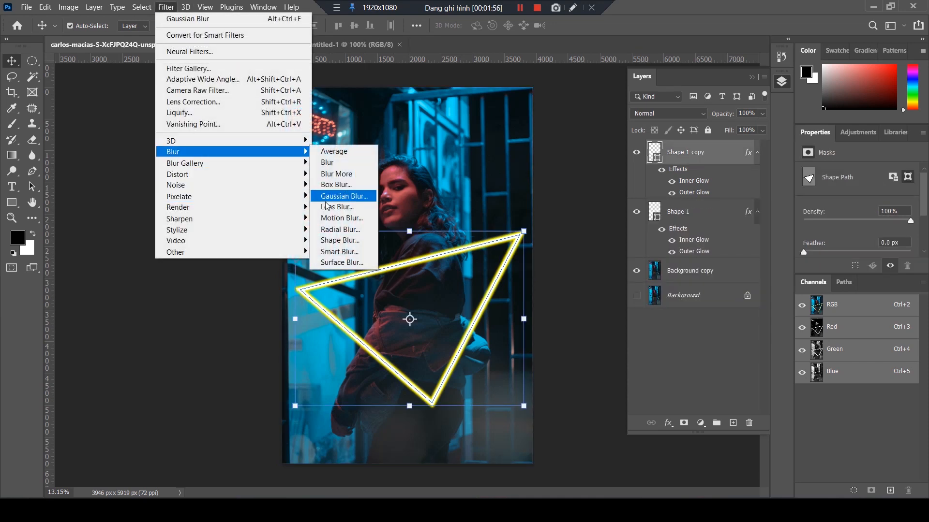
pyautogui.click(344, 196)
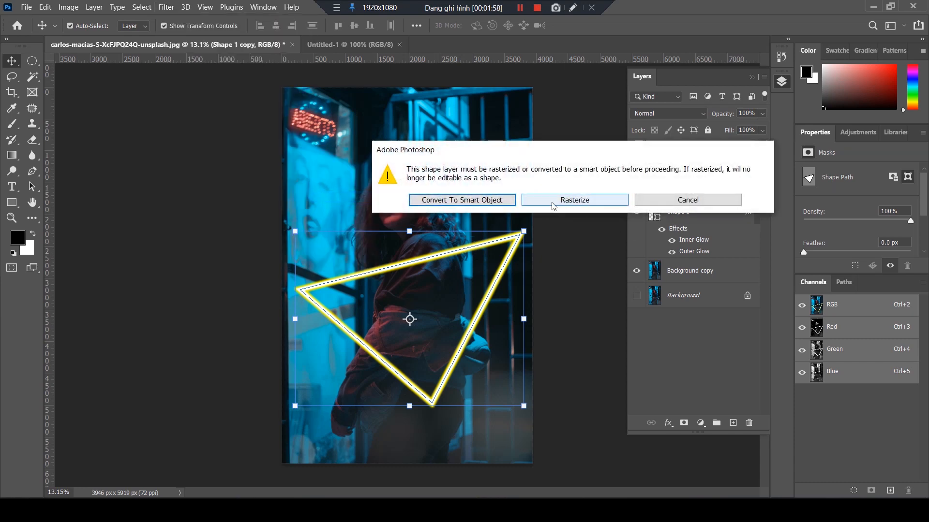
pyautogui.click(594, 205)
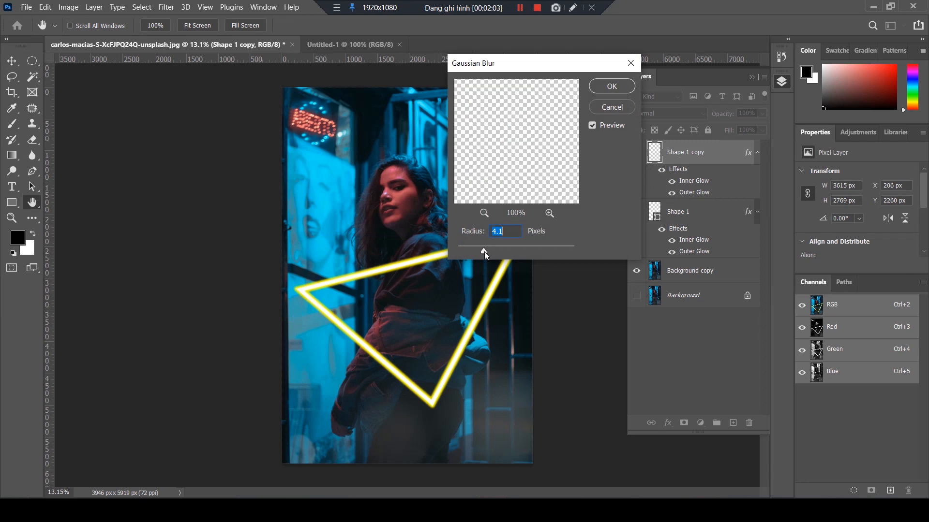
pyautogui.moveTo(472, 252); pyautogui.dragTo(472, 251)
pyautogui.moveTo(472, 251); pyautogui.dragTo(468, 251)
pyautogui.moveTo(480, 251); pyautogui.dragTo(464, 251)
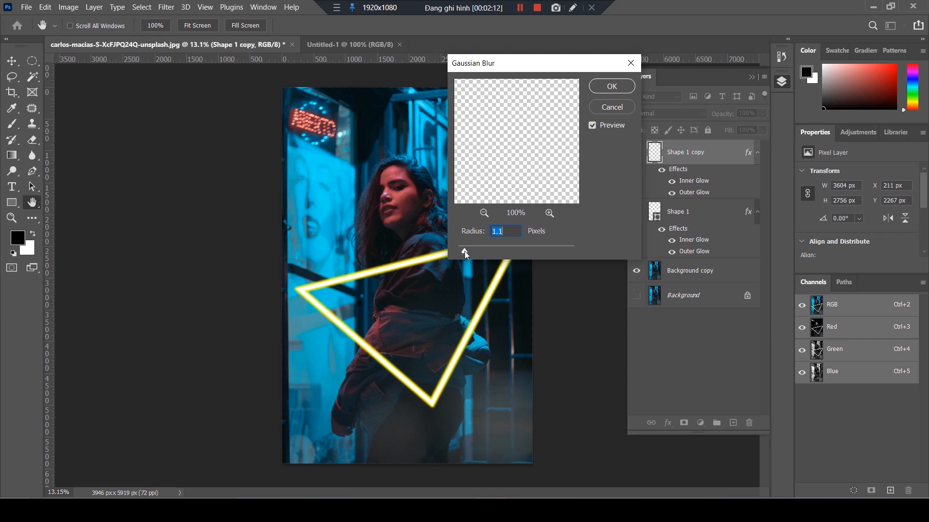
pyautogui.moveTo(464, 251); pyautogui.dragTo(465, 253)
pyautogui.click(619, 94)
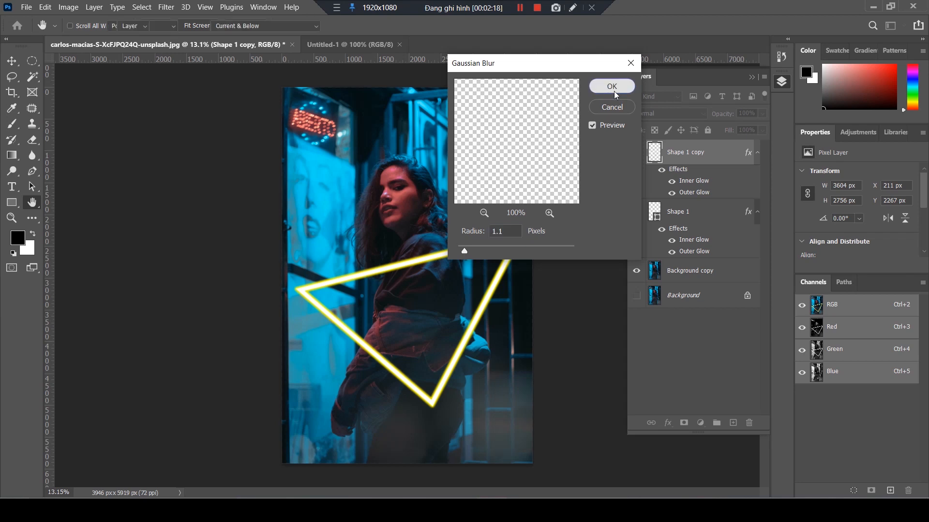
# - Lower the blurred triangle copy's layer opacity to 46% and deselect it
pyautogui.click(762, 113)
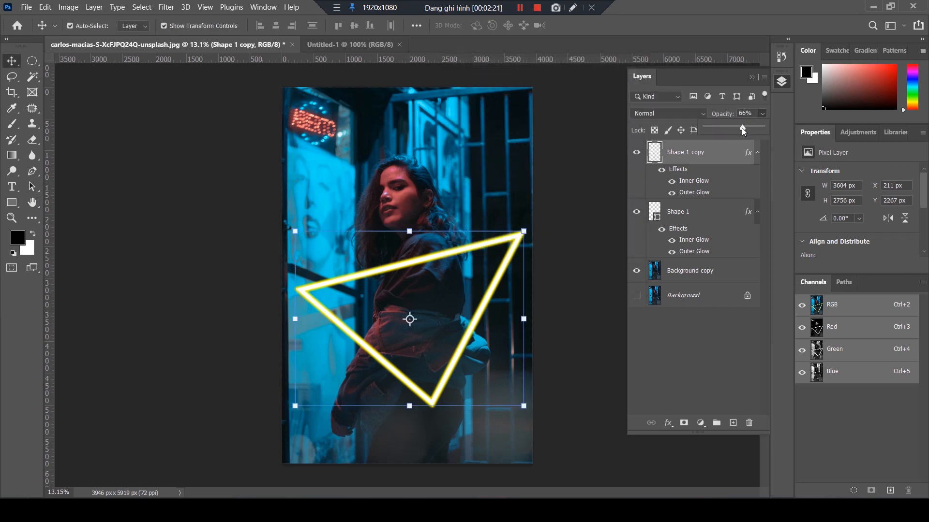
pyautogui.scroll(6, 462, 288)
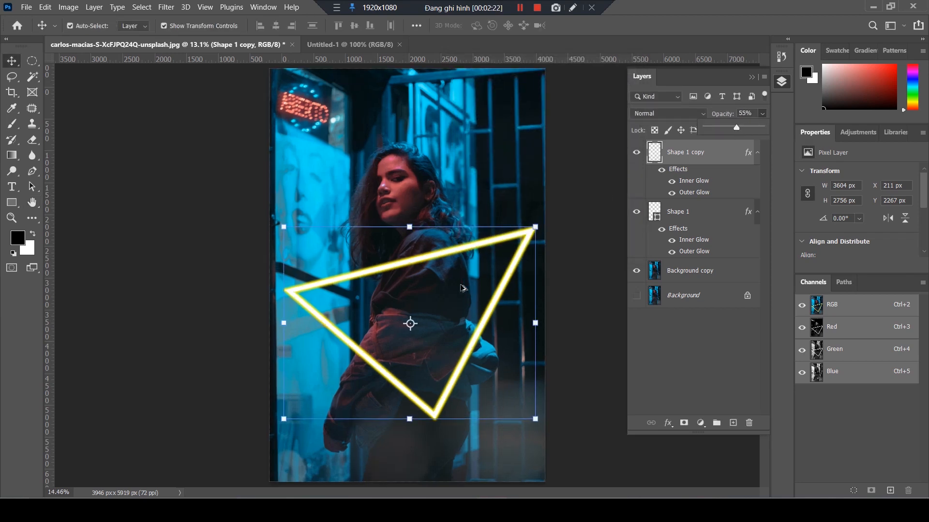
pyautogui.scroll(-3, 461, 287)
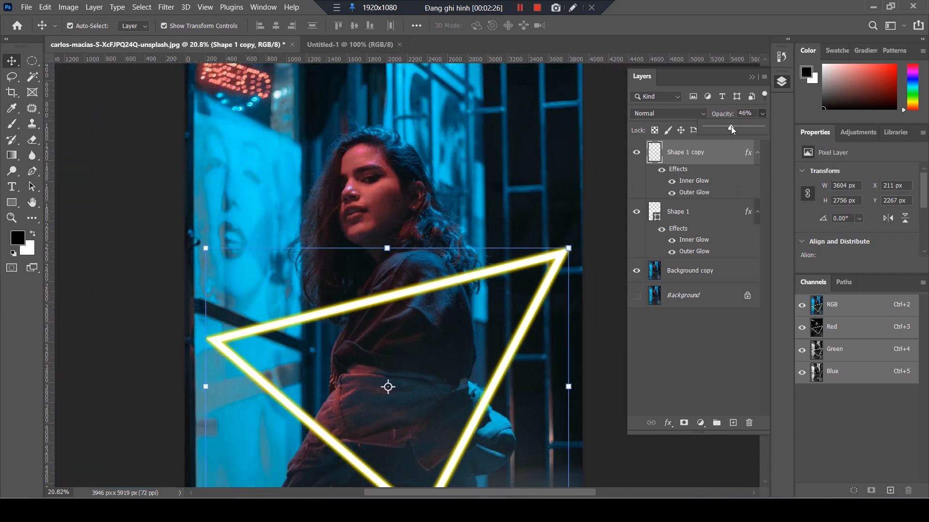
pyautogui.click(602, 213)
pyautogui.scroll(-3, 599, 259)
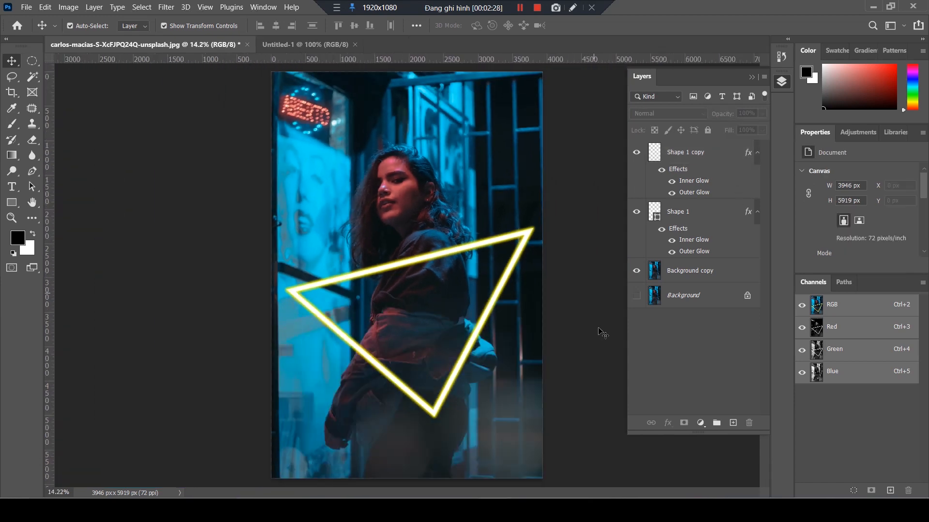
# - Group the Shape 1 and Shape 1 copy layers and add a layer mask to the group
pyautogui.click(693, 152)
pyautogui.keyDown('shift'); pyautogui.click(684, 212); pyautogui.keyUp('shift')
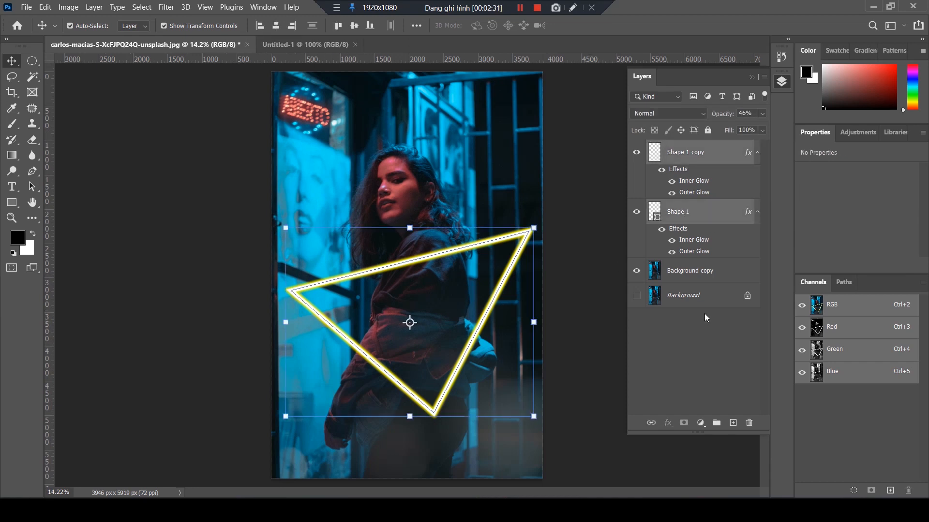
pyautogui.click(716, 423)
pyautogui.click(684, 423)
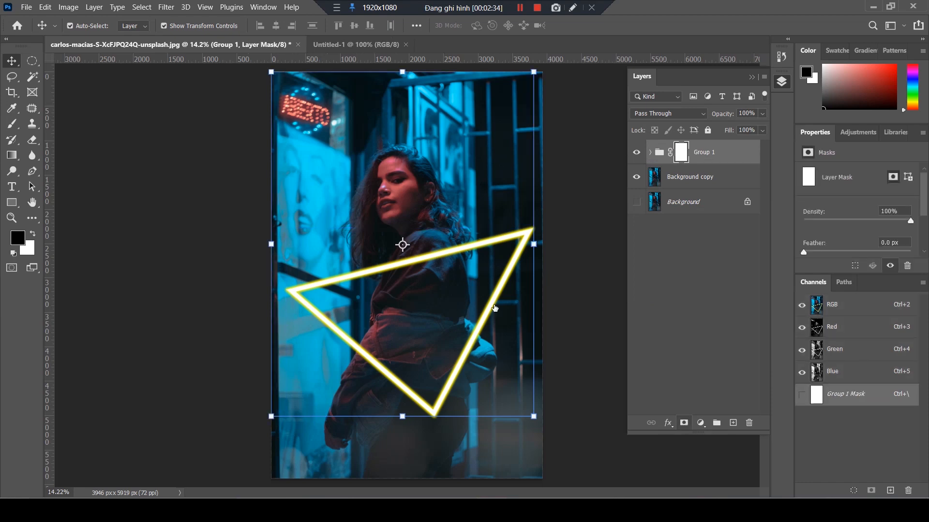
# - Paint black on the Group 1 mask with the Brush to hide the triangle's upper edge where it crosses the woman's shoulder and back
pyautogui.press('b')
pyautogui.scroll(6, 392, 270)
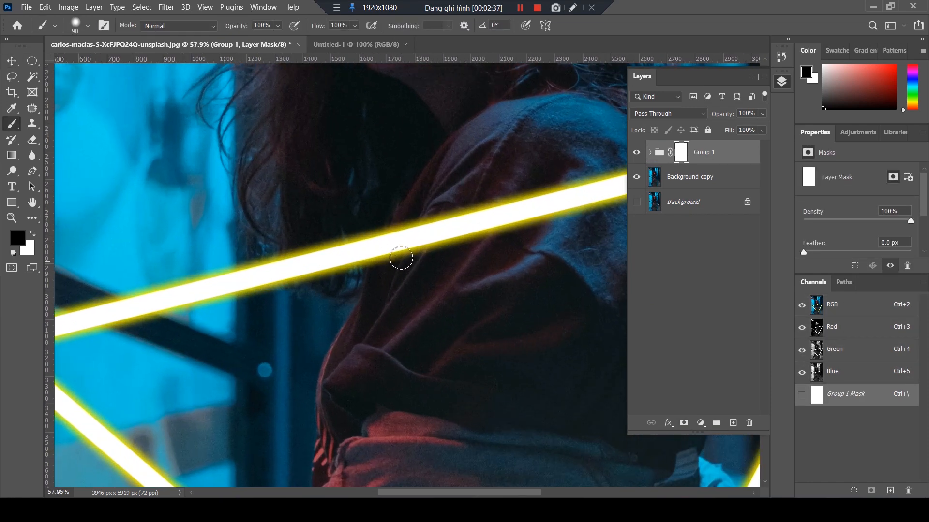
pyautogui.moveTo(401, 227)
pyautogui.mouseDown()
pyautogui.moveTo(383, 267)
pyautogui.moveTo(400, 233)
pyautogui.moveTo(390, 264)
pyautogui.moveTo(424, 225)
pyautogui.moveTo(414, 266)
pyautogui.moveTo(444, 224)
pyautogui.moveTo(456, 219)
pyautogui.moveTo(462, 236)
pyautogui.moveTo(489, 220)
pyautogui.mouseUp()
pyautogui.moveTo(536, 286); pyautogui.dragTo(188, 382)
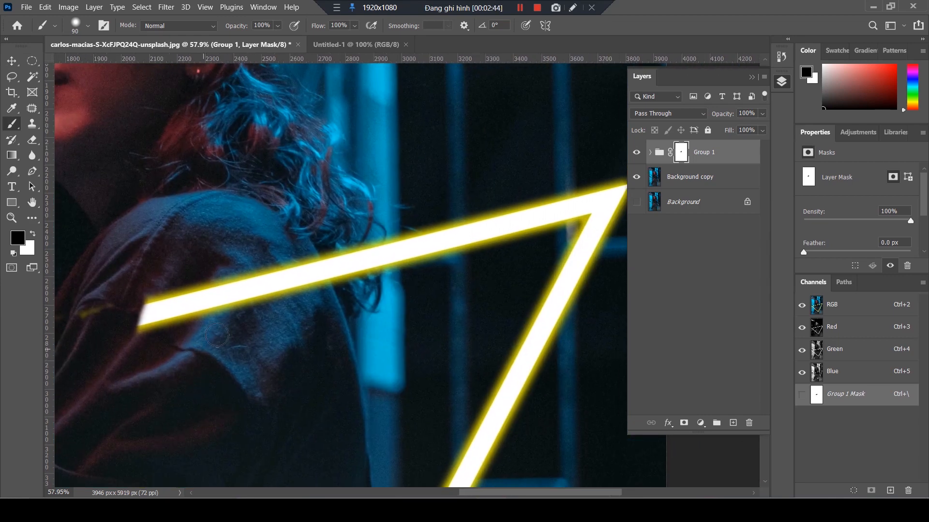
pyautogui.moveTo(307, 264)
pyautogui.mouseDown()
pyautogui.moveTo(317, 292)
pyautogui.moveTo(306, 269)
pyautogui.moveTo(319, 292)
pyautogui.moveTo(286, 278)
pyautogui.moveTo(291, 309)
pyautogui.moveTo(283, 276)
pyautogui.moveTo(276, 323)
pyautogui.moveTo(258, 266)
pyautogui.moveTo(228, 271)
pyautogui.moveTo(203, 320)
pyautogui.moveTo(200, 307)
pyautogui.moveTo(243, 312)
pyautogui.moveTo(233, 305)
pyautogui.moveTo(226, 331)
pyautogui.moveTo(179, 327)
pyautogui.moveTo(167, 309)
pyautogui.mouseUp()
pyautogui.scroll(-3, 279, 298)
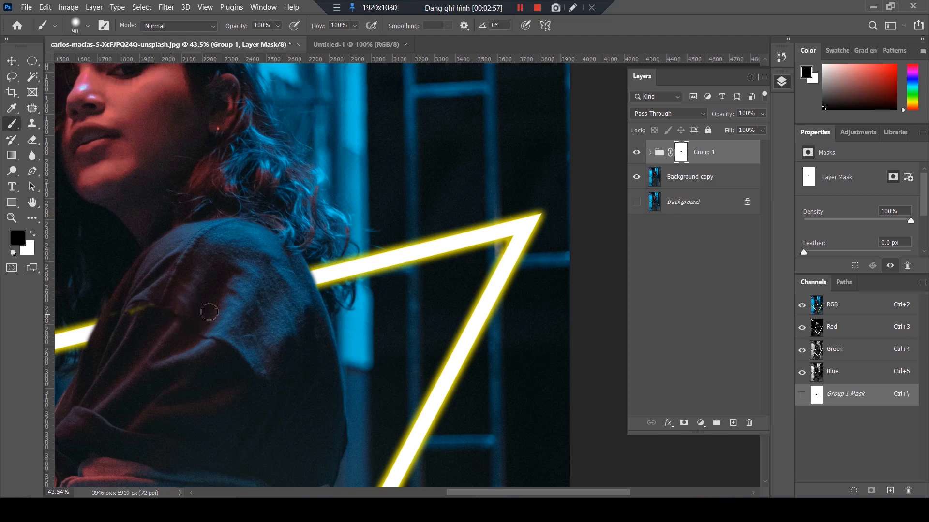
pyautogui.scroll(-4, 229, 359)
pyautogui.moveTo(229, 359); pyautogui.dragTo(373, 309)
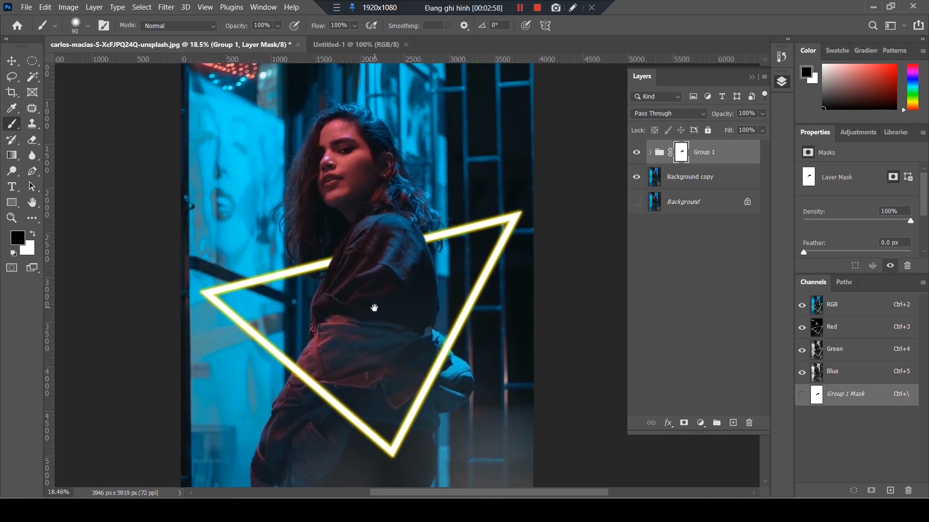
pyautogui.click(12, 62)
pyautogui.click(566, 154)
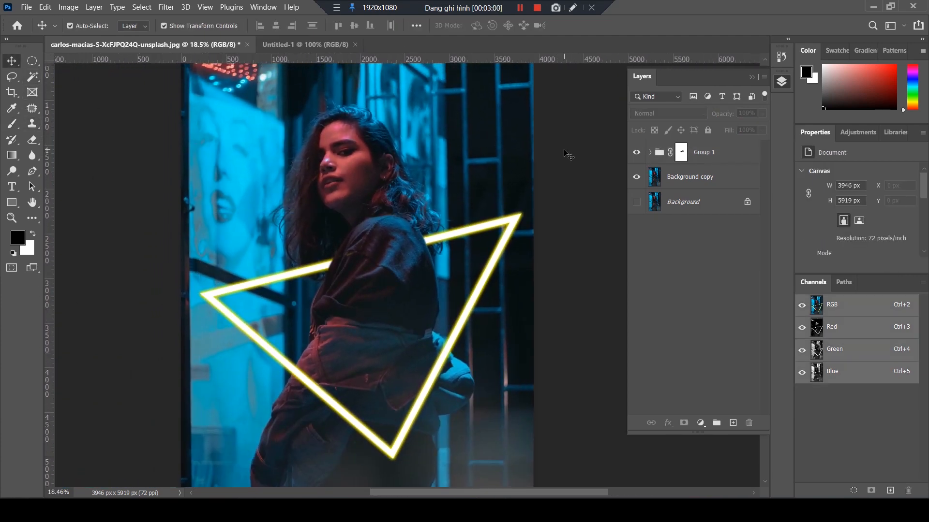
pyautogui.scroll(-1, 547, 212)
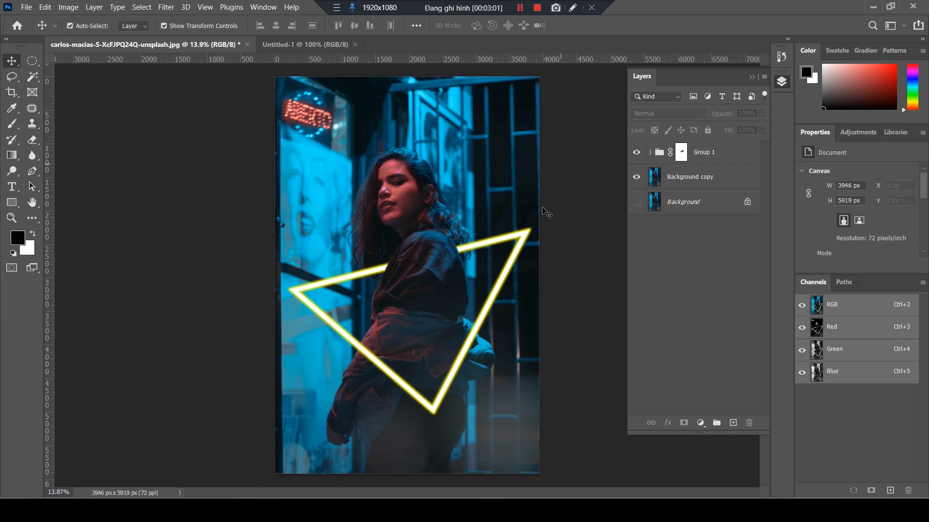
# - Select Group 1 and Background copy and stamp all visible content into a new layer above them
pyautogui.click(713, 179)
pyautogui.keyDown('shift'); pyautogui.click(717, 153); pyautogui.keyUp('shift')
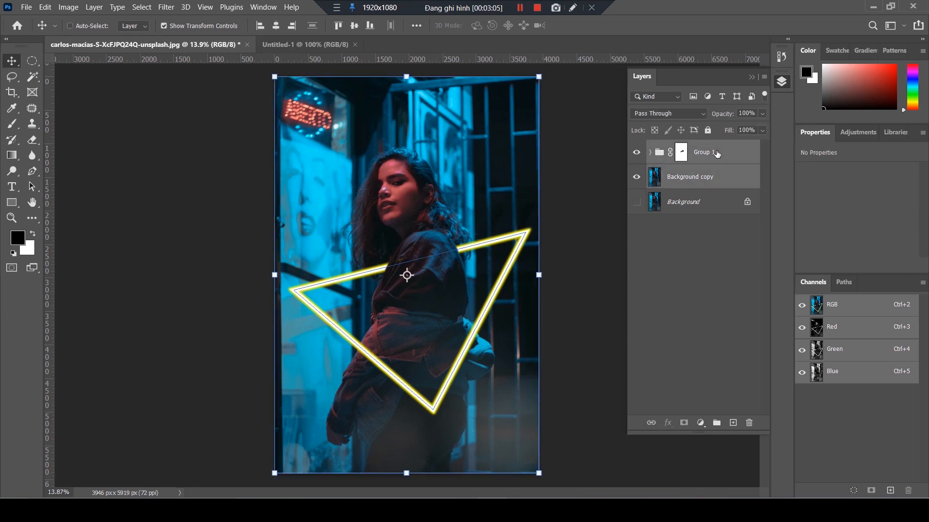
pyautogui.hotkey('ctrl', 'shift', 'alt', 'e')
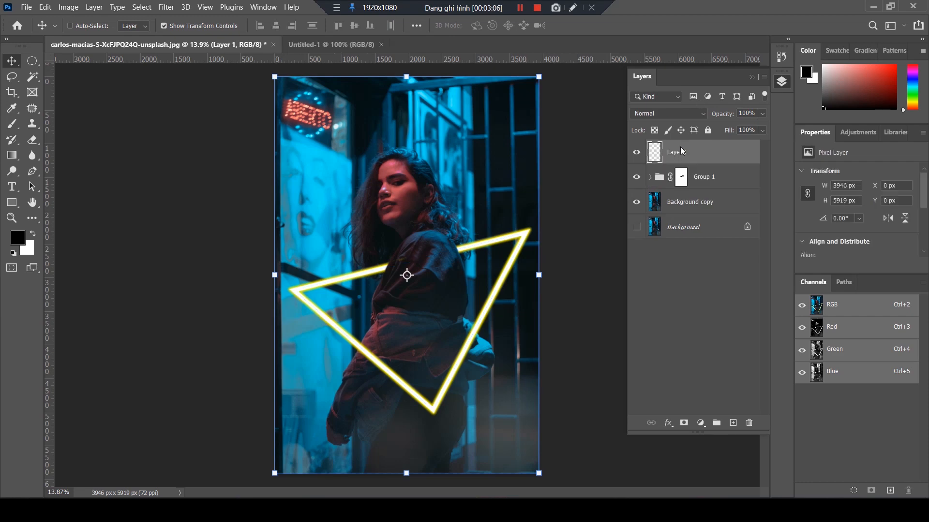
# - Apply the Camera Raw Filter to the stamped layer with Temperature +9, Tint +30 and a Highlights adjustment, and deselect the layer
pyautogui.click(166, 7)
pyautogui.moveTo(185, 6)
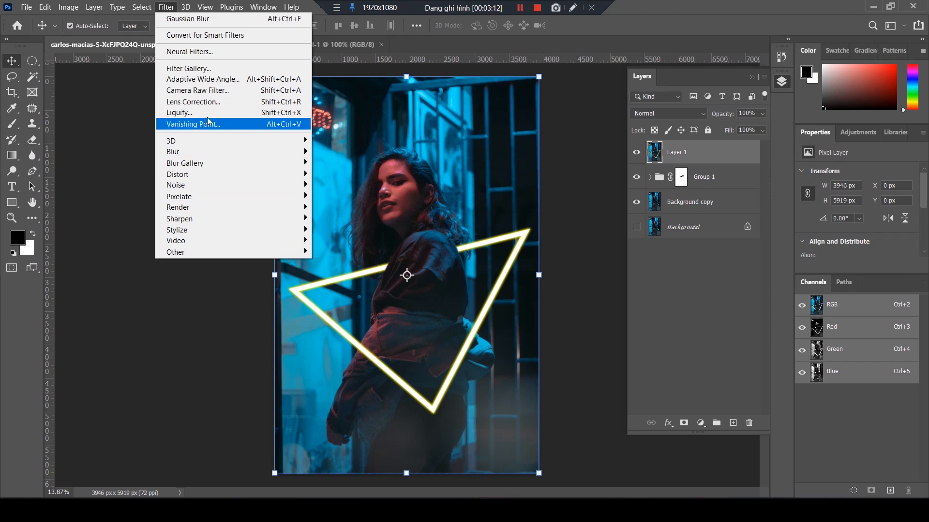
pyautogui.click(209, 90)
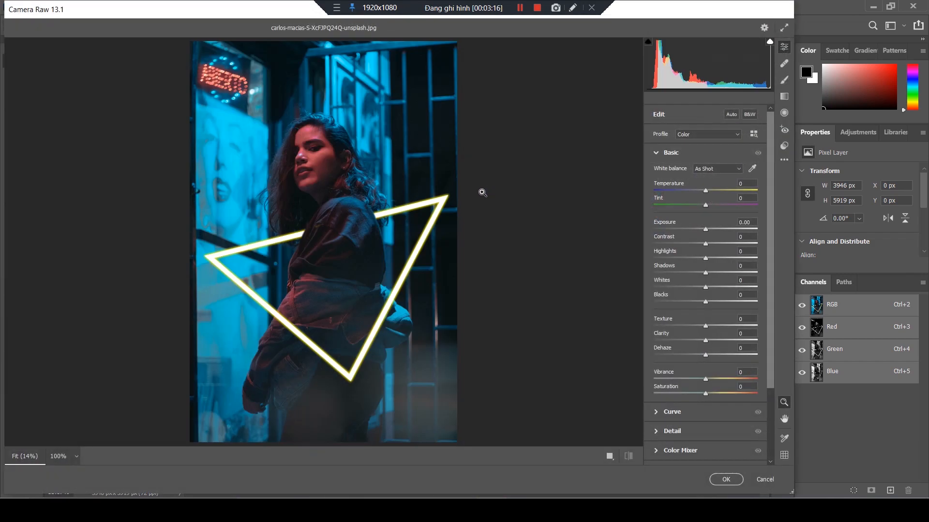
pyautogui.moveTo(705, 192)
pyautogui.mouseDown()
pyautogui.moveTo(689, 191)
pyautogui.moveTo(723, 193)
pyautogui.moveTo(701, 202)
pyautogui.moveTo(710, 202)
pyautogui.mouseUp()
pyautogui.press('Return')
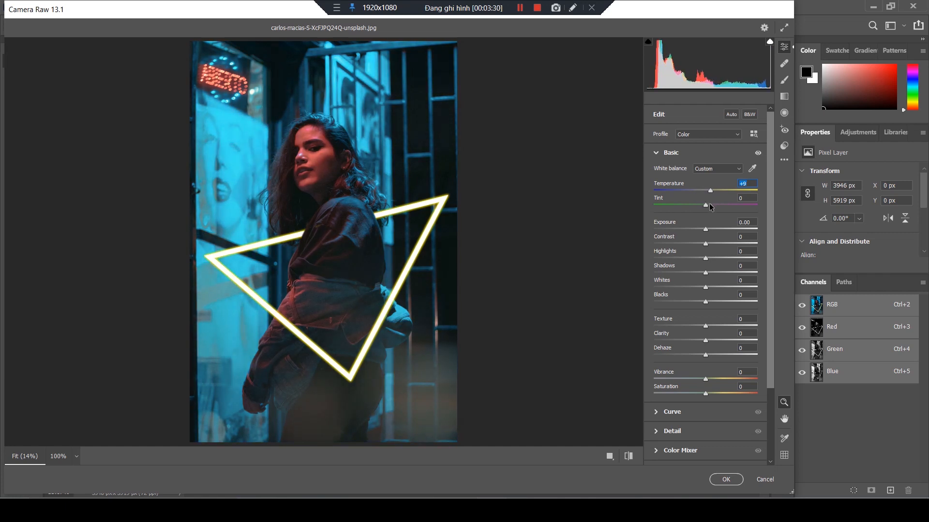
pyautogui.moveTo(705, 205); pyautogui.dragTo(721, 202)
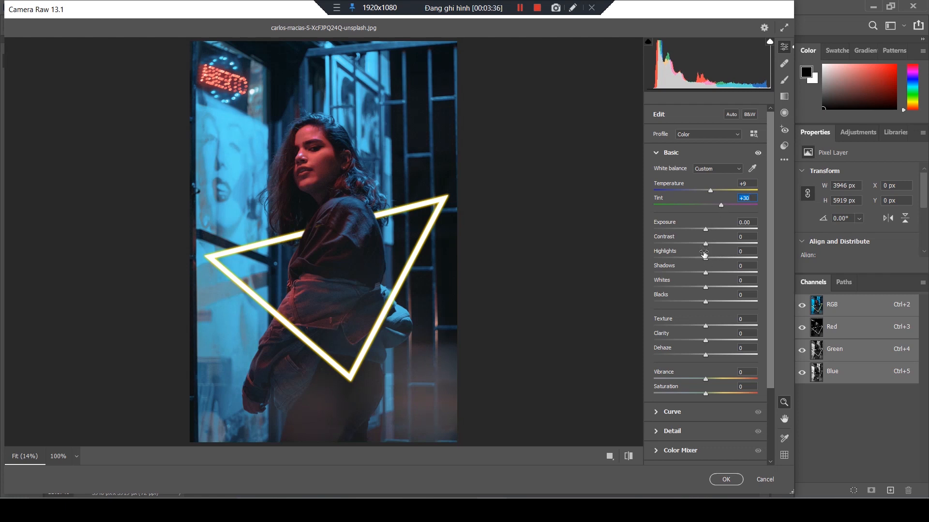
pyautogui.moveTo(702, 259)
pyautogui.mouseDown()
pyautogui.moveTo(715, 261)
pyautogui.moveTo(706, 264)
pyautogui.mouseUp()
pyautogui.click(726, 479)
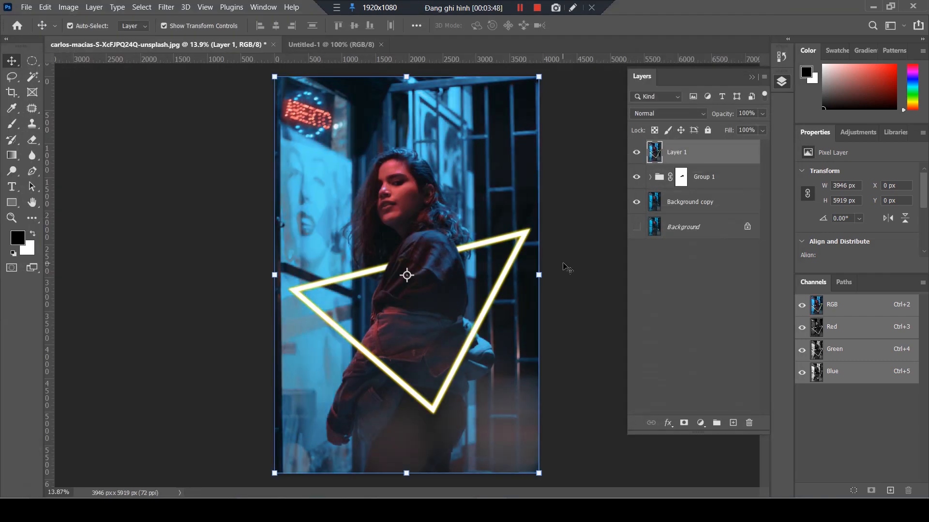
pyautogui.click(566, 268)
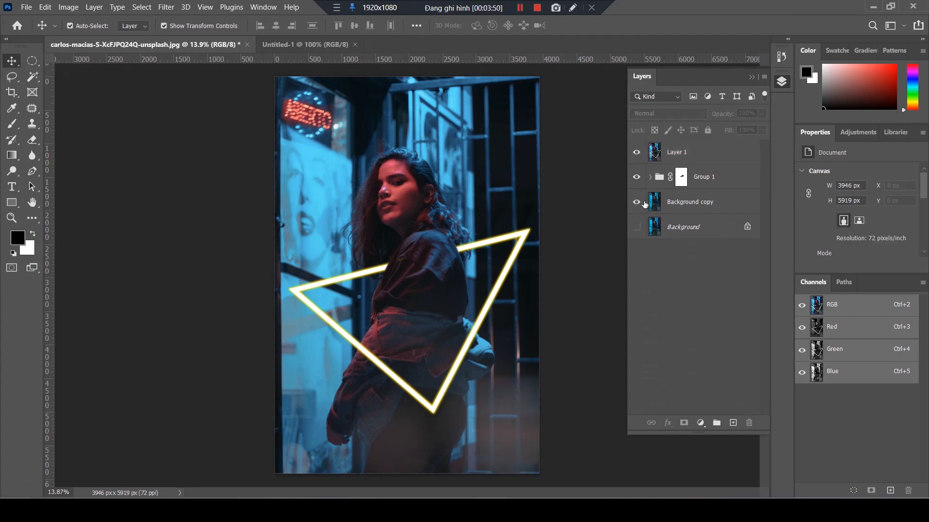
# - Hide Group 1 and Background copy, show Background, and toggle Layer 1's visibility to compare the original with the edit, leaving Layer 1 visible
pyautogui.click(636, 177)
pyautogui.click(636, 202)
pyautogui.click(637, 227)
pyautogui.click(638, 153)
pyautogui.click(638, 153)
pyautogui.click(638, 152)
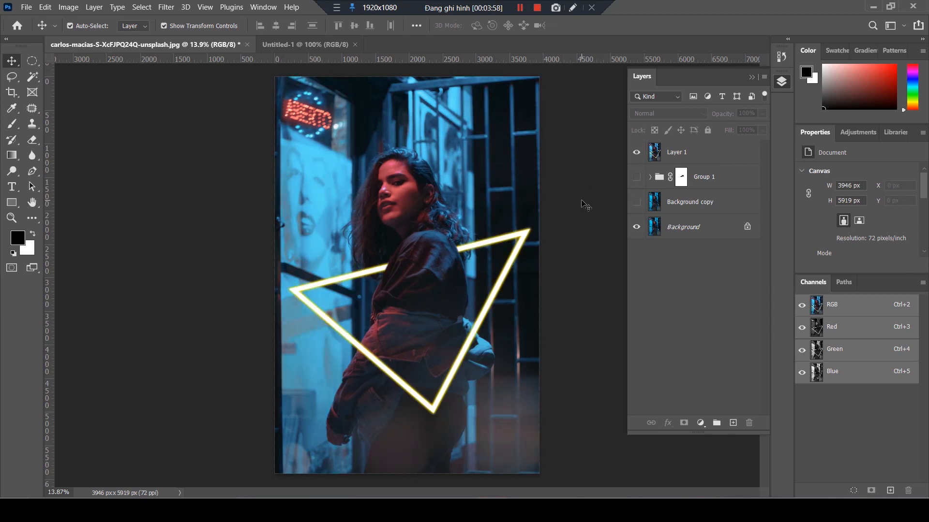